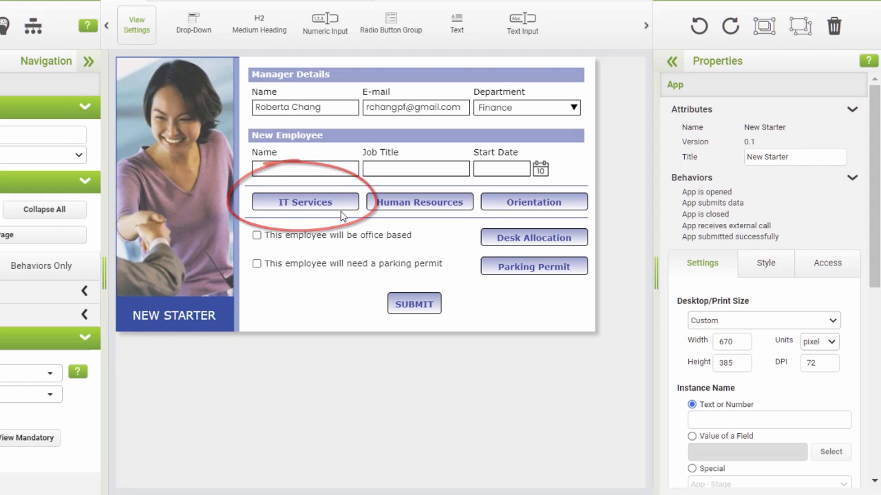
# Step: Set the IT Services button to show the private app New Starter IT
pyautogui.click(309, 203)
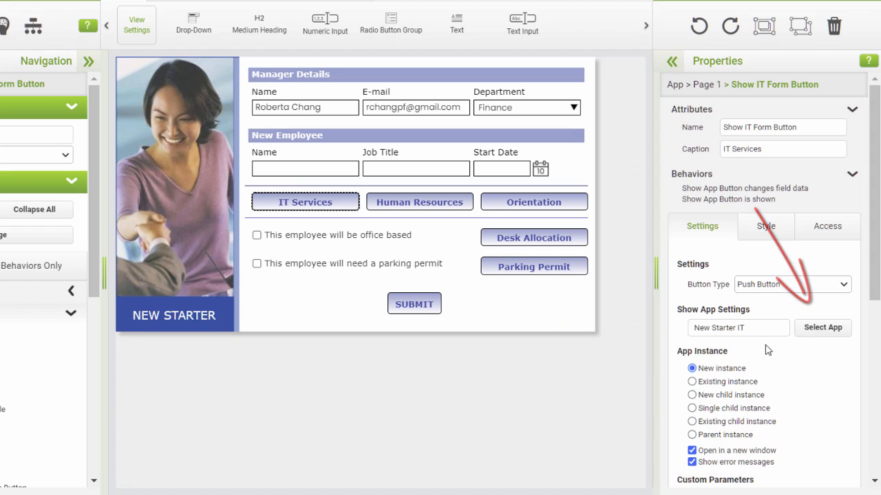
pyautogui.click(824, 332)
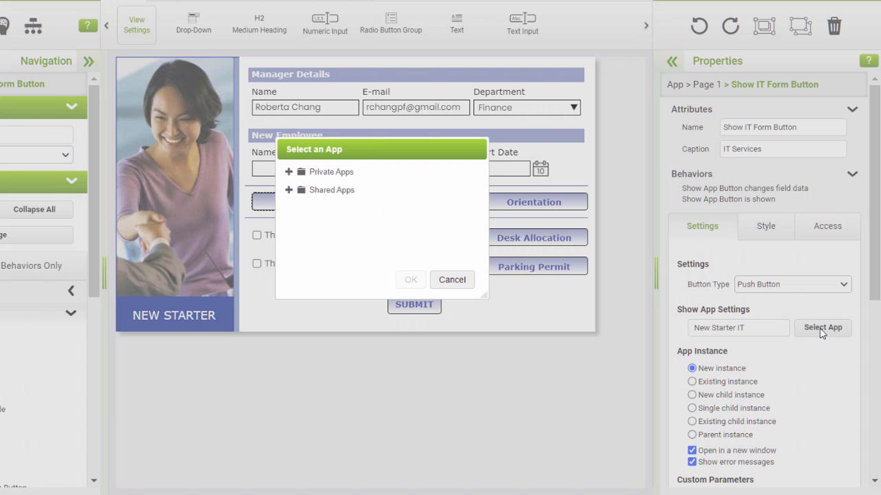
pyautogui.click(289, 172)
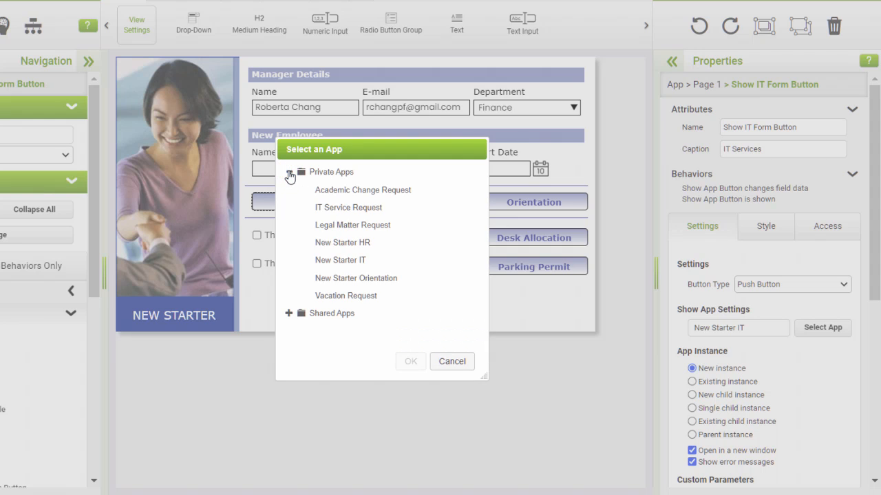
pyautogui.click(339, 262)
pyautogui.click(409, 362)
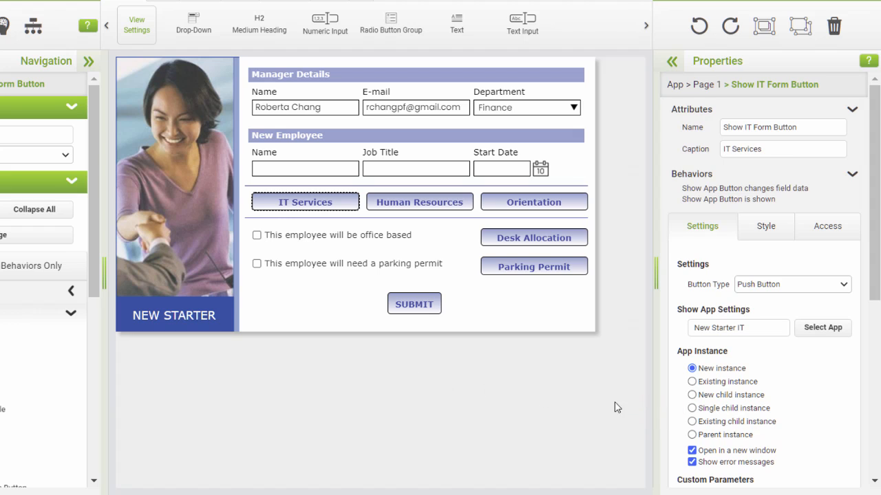
# Step: Make the IT Services button open a single child instance, and collapse its Attributes and Behaviors sections
pyautogui.click(691, 408)
pyautogui.click(852, 110)
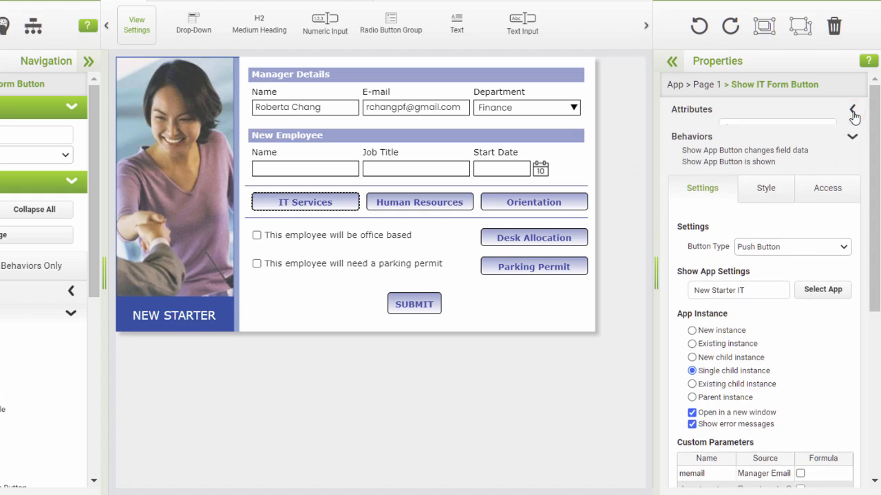
pyautogui.click(851, 128)
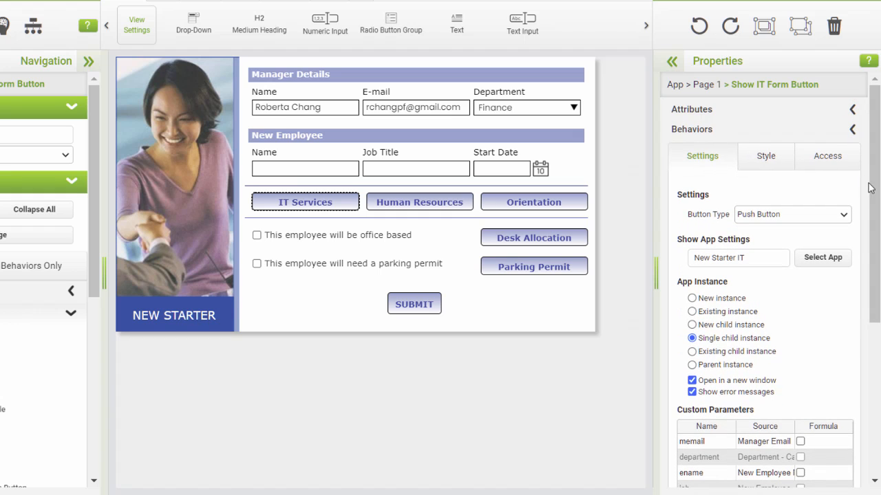
# Step: Add a custom parameter named mname to the IT Services button
pyautogui.scroll(-3, 868, 187)
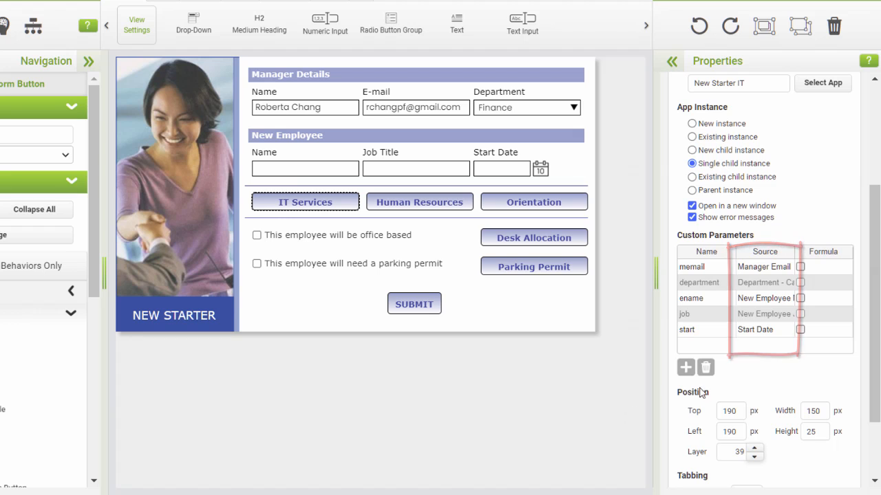
pyautogui.click(684, 369)
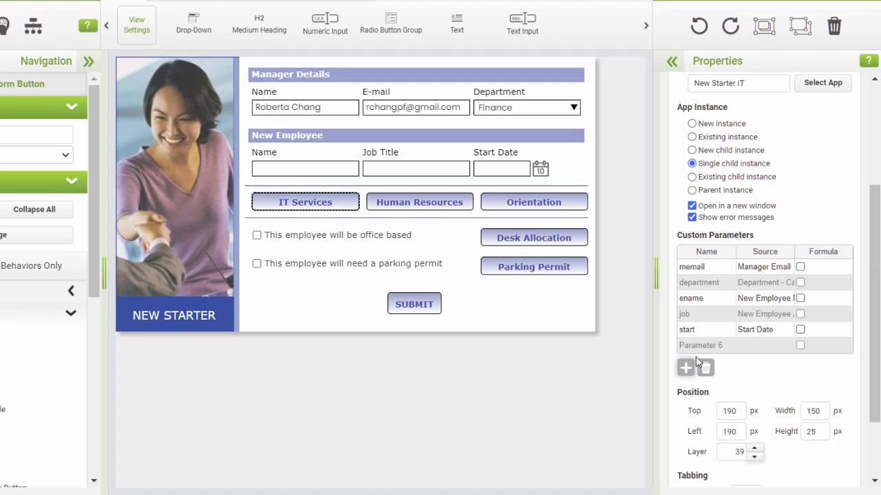
pyautogui.doubleClick(703, 346)
pyautogui.press('BackSpace')
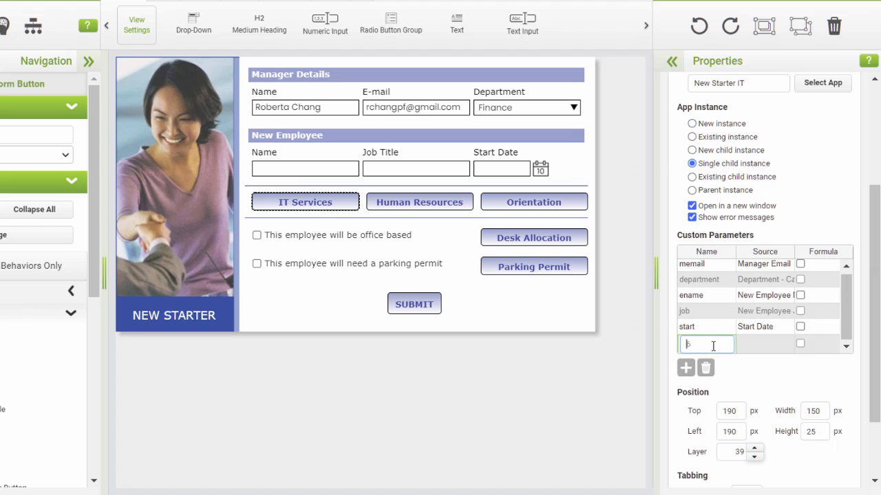
pyautogui.press('BackSpace')
pyautogui.write('mname')
# Step: Set the source of the mname parameter to the Manager Name field on Page 1
pyautogui.click(770, 350)
pyautogui.click(771, 350)
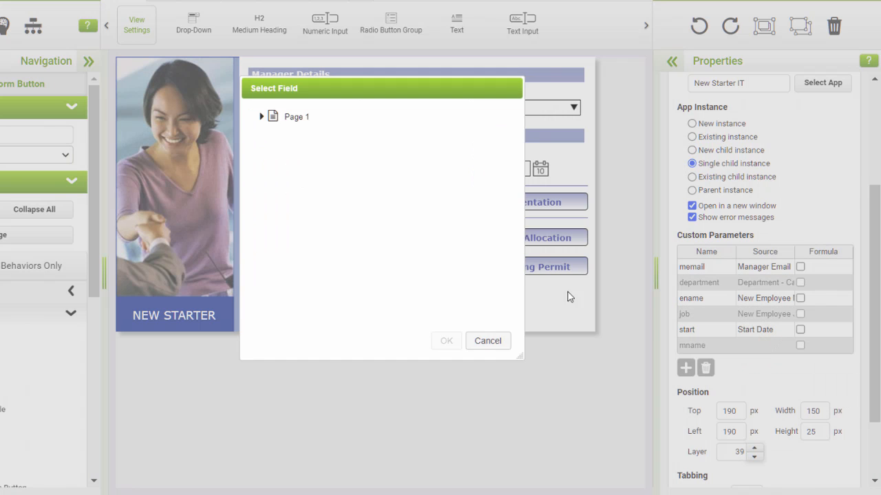
pyautogui.click(262, 117)
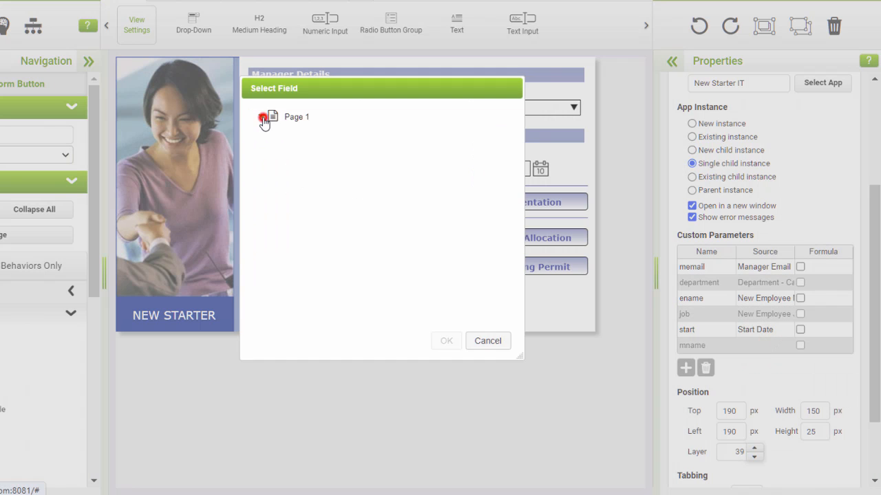
pyautogui.click(297, 137)
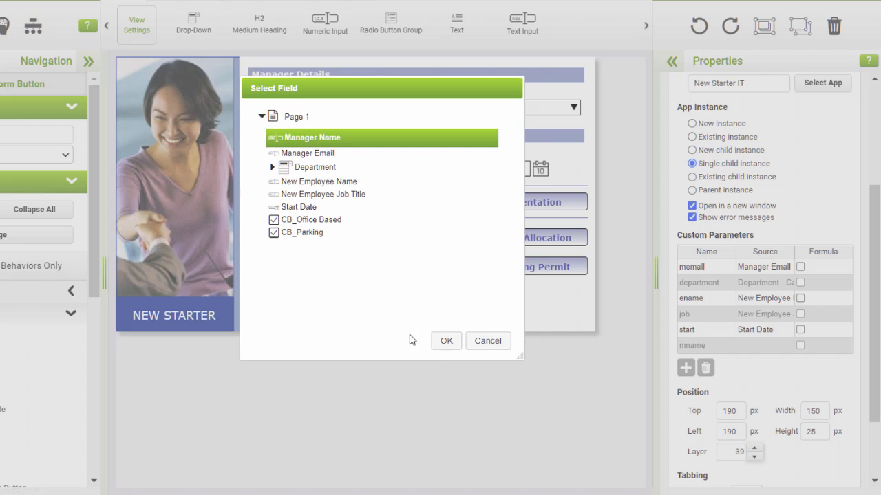
pyautogui.click(441, 341)
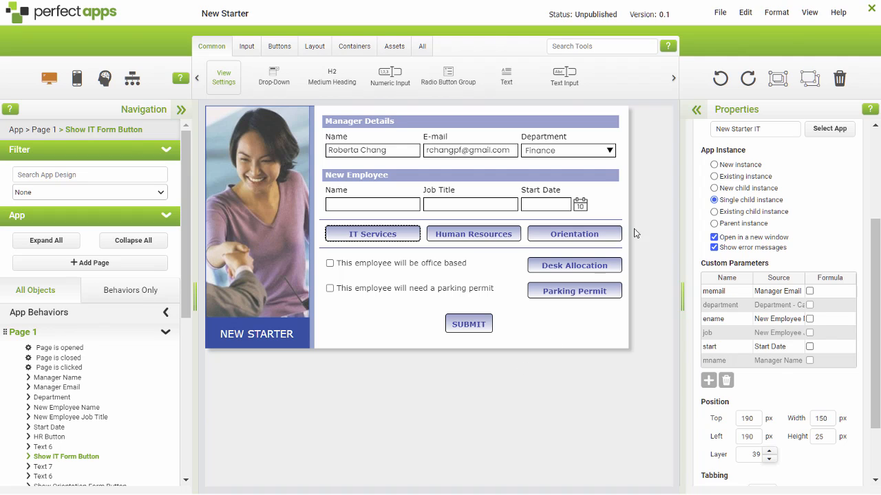
# Step: Save the New Starter app and close its design
pyautogui.click(720, 12)
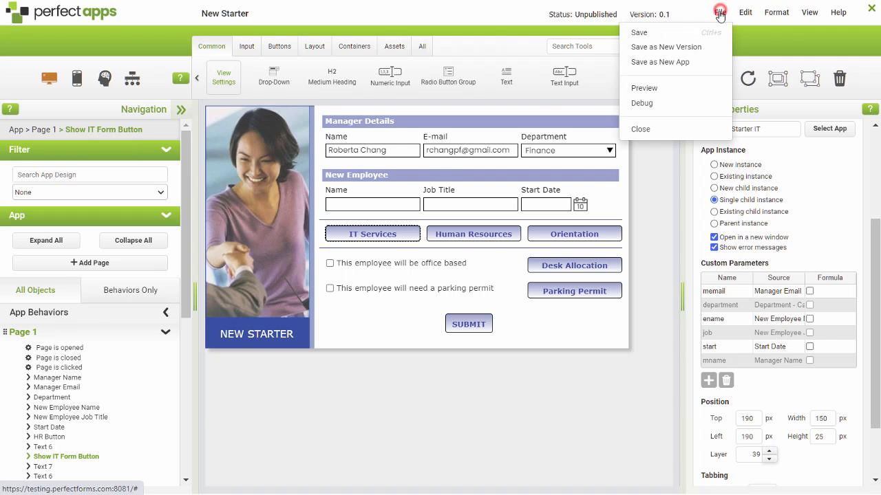
pyautogui.click(687, 32)
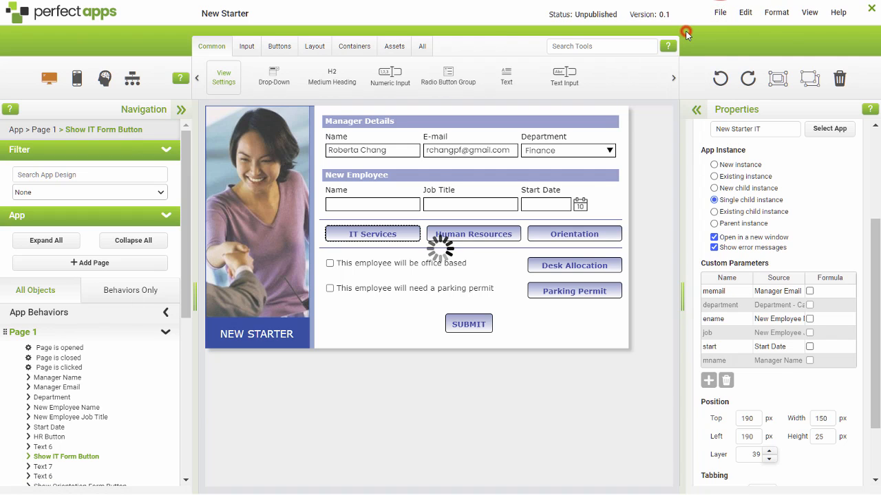
pyautogui.click(719, 15)
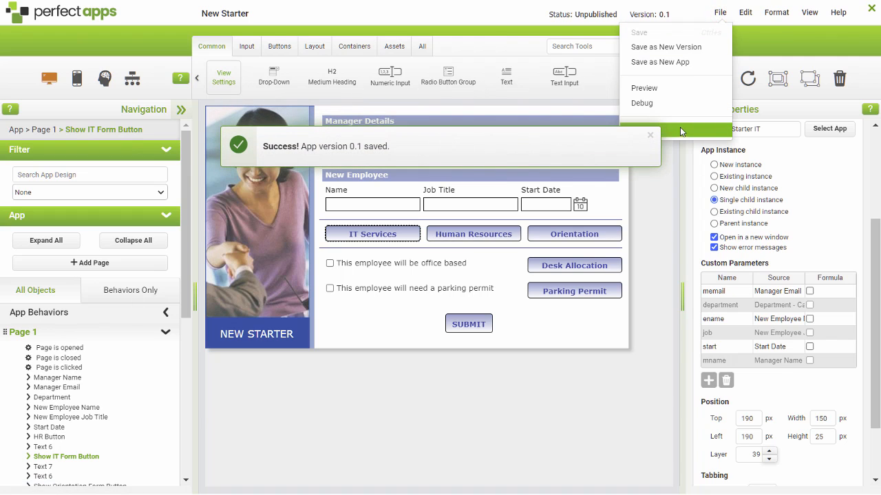
pyautogui.click(680, 131)
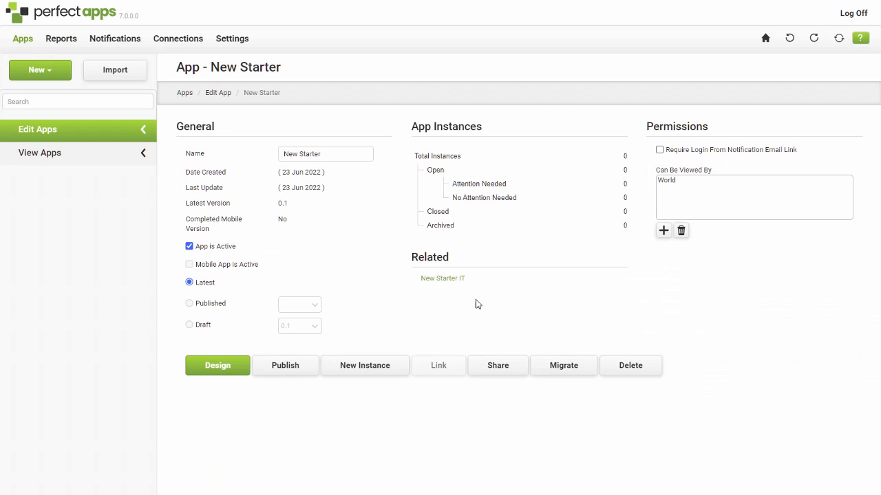
# Step: Open the New Starter IT app for design and display its "App is opened" behavior
pyautogui.click(184, 94)
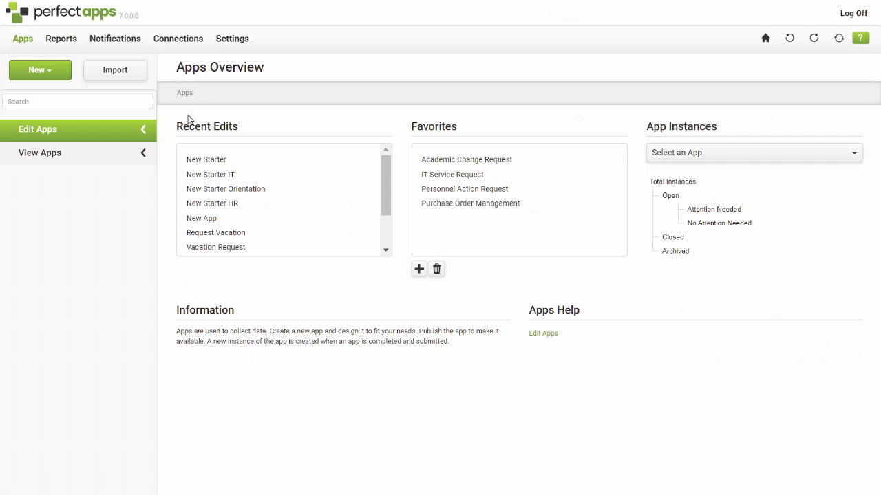
pyautogui.click(207, 176)
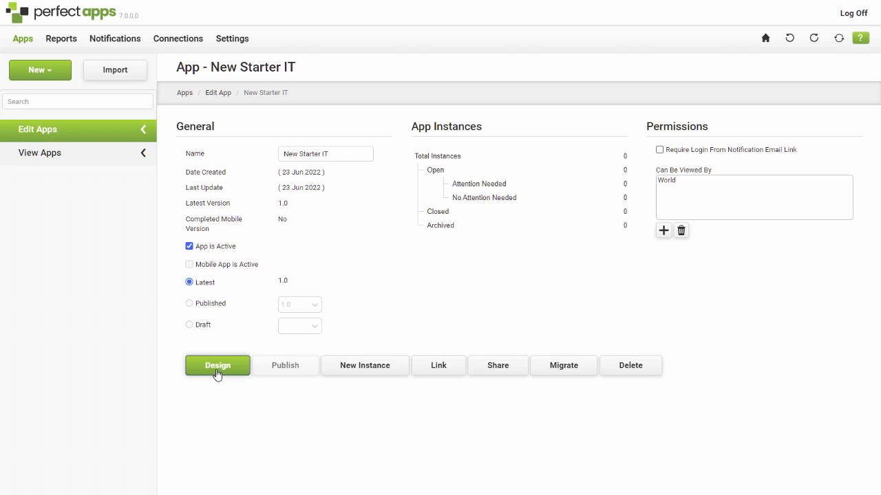
pyautogui.click(216, 369)
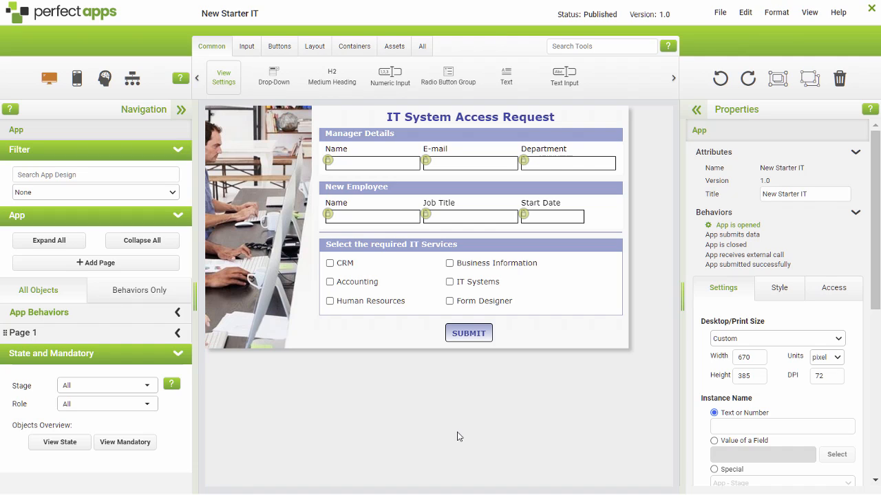
pyautogui.click(741, 225)
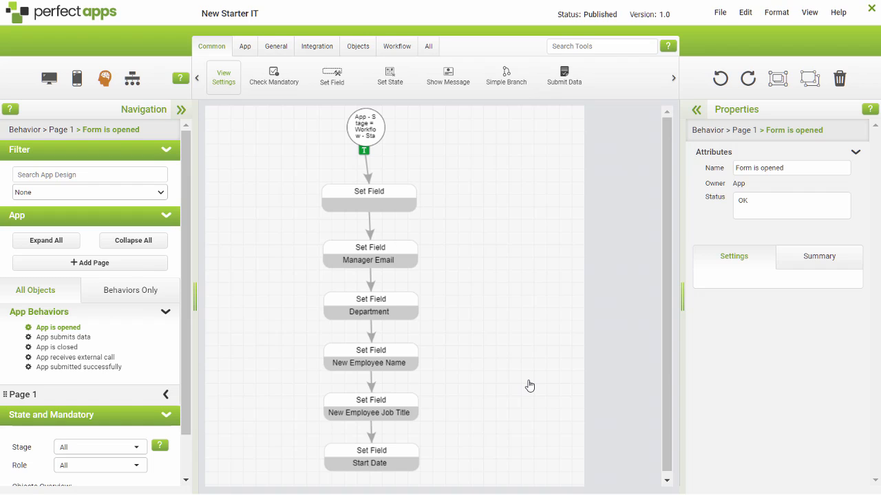
# Step: Examine the advanced condition of the branch at the start of the behavior, leaving it as it is
pyautogui.click(371, 140)
pyautogui.click(724, 304)
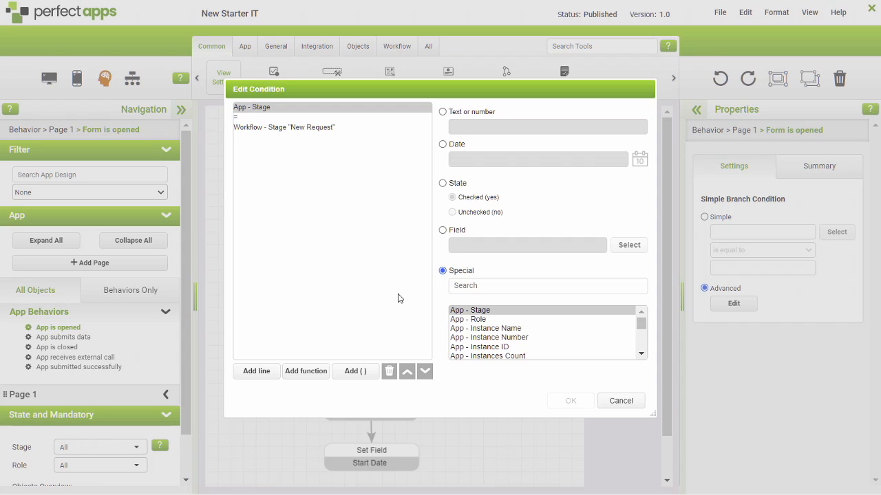
pyautogui.click(612, 405)
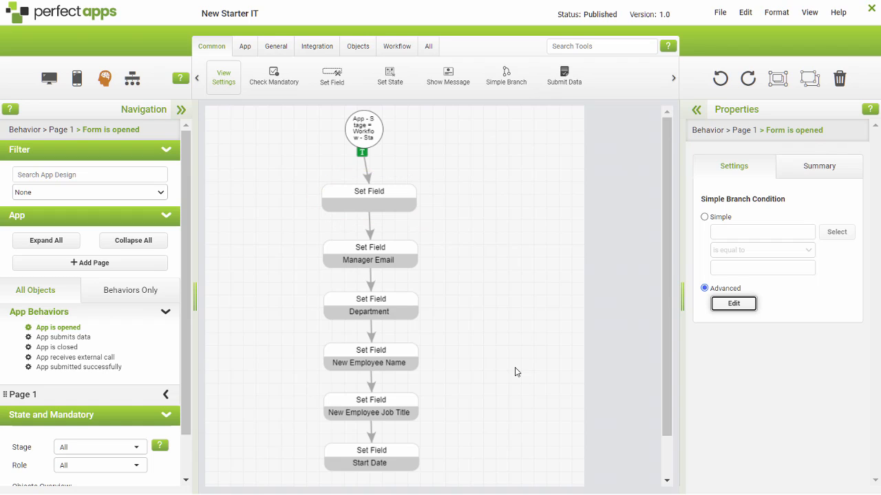
# Step: Set the target of the blank Set Field command to the Manager Name field in the Manager Group
pyautogui.click(382, 206)
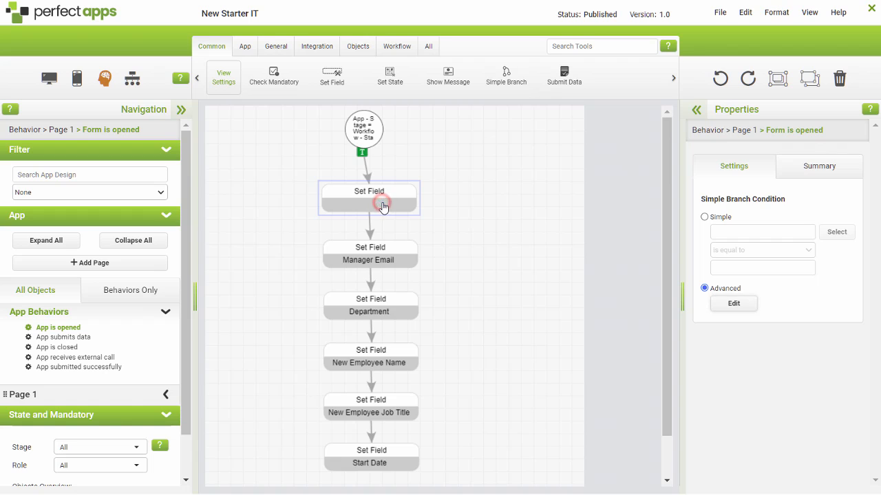
pyautogui.click(835, 217)
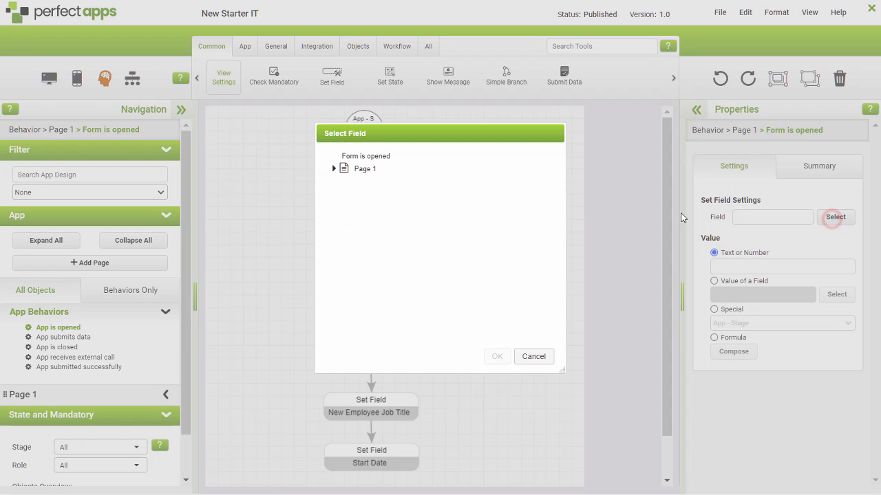
pyautogui.click(335, 169)
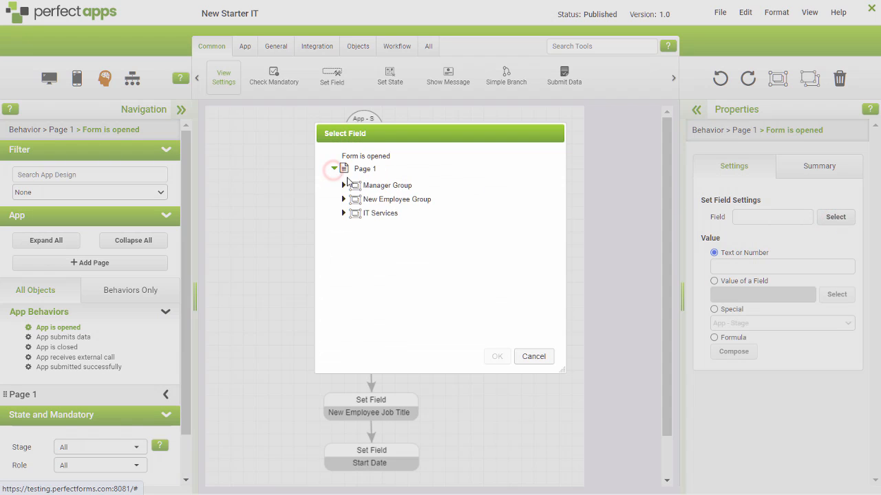
pyautogui.click(343, 185)
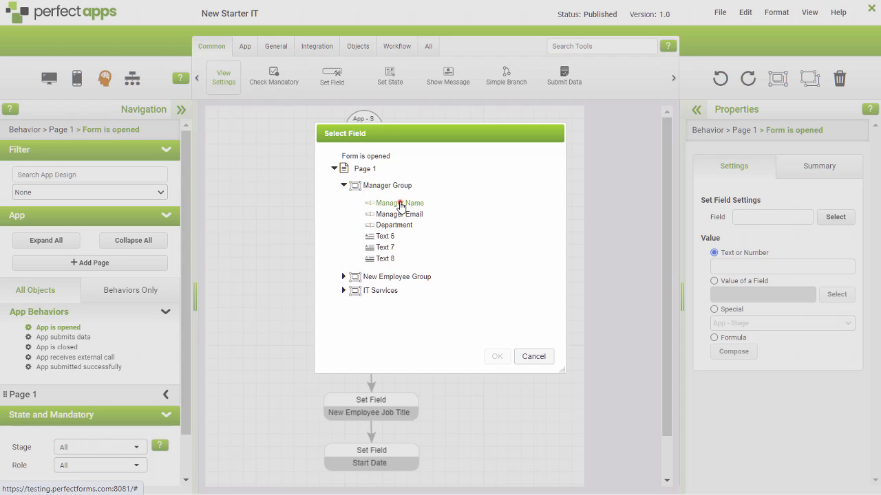
pyautogui.click(400, 205)
pyautogui.click(497, 356)
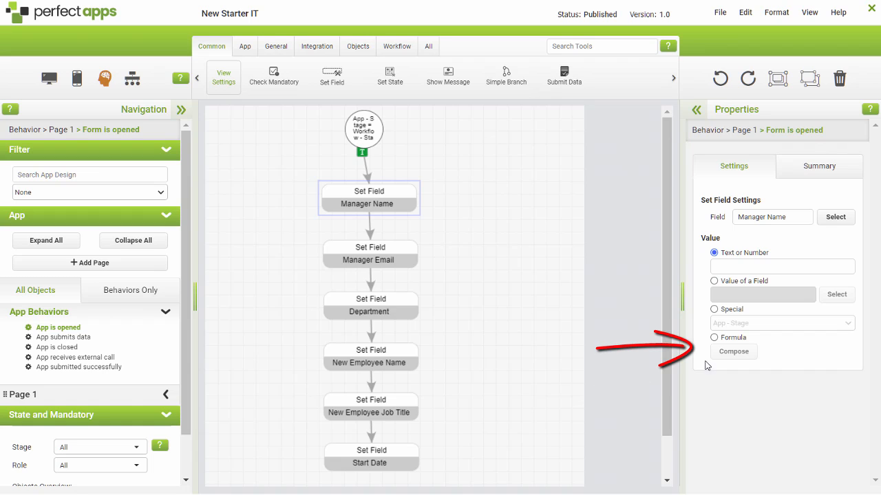
# Step: Compose a formula for the Manager Name value, replacing the empty line with the Get Custom Parameter function
pyautogui.click(714, 338)
pyautogui.click(721, 352)
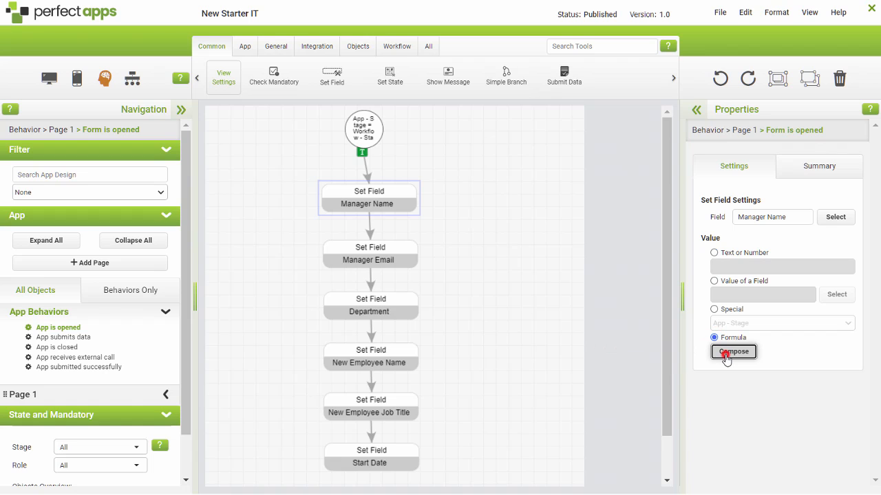
pyautogui.click(321, 110)
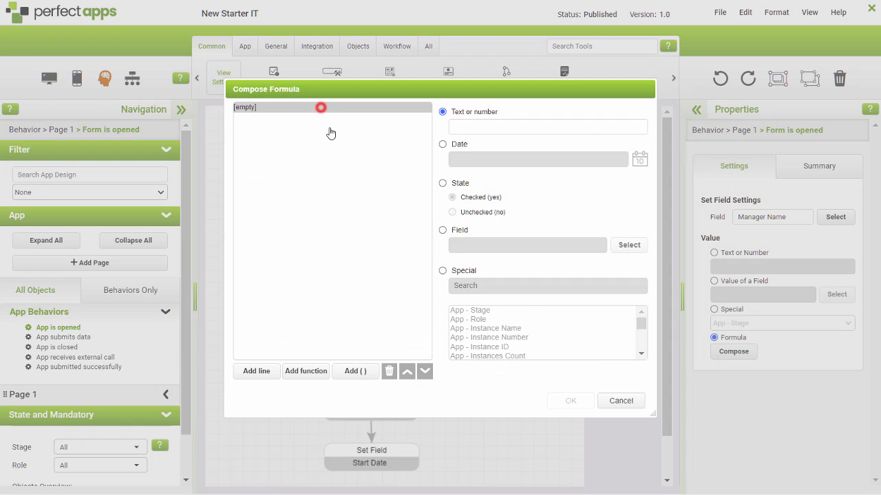
pyautogui.click(389, 371)
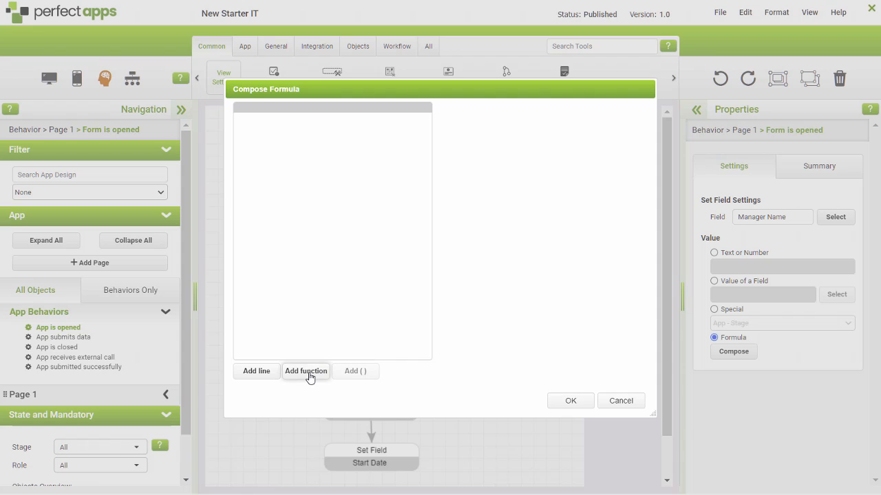
pyautogui.click(305, 371)
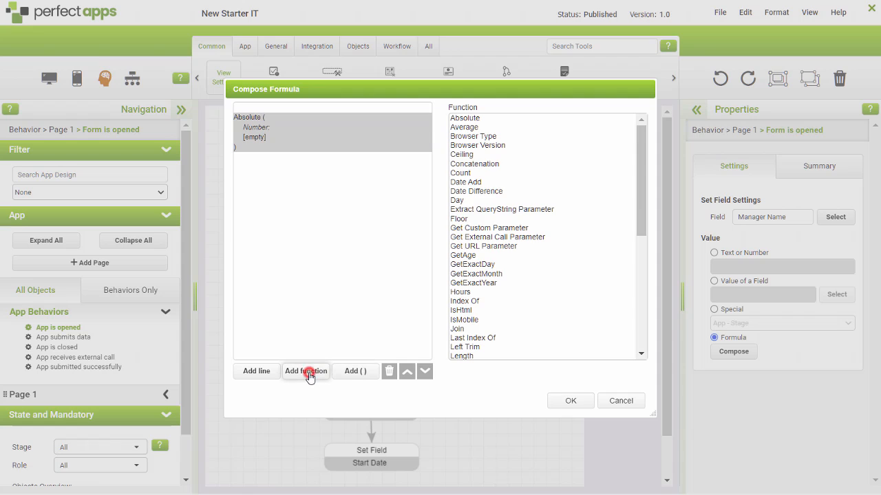
pyautogui.click(490, 229)
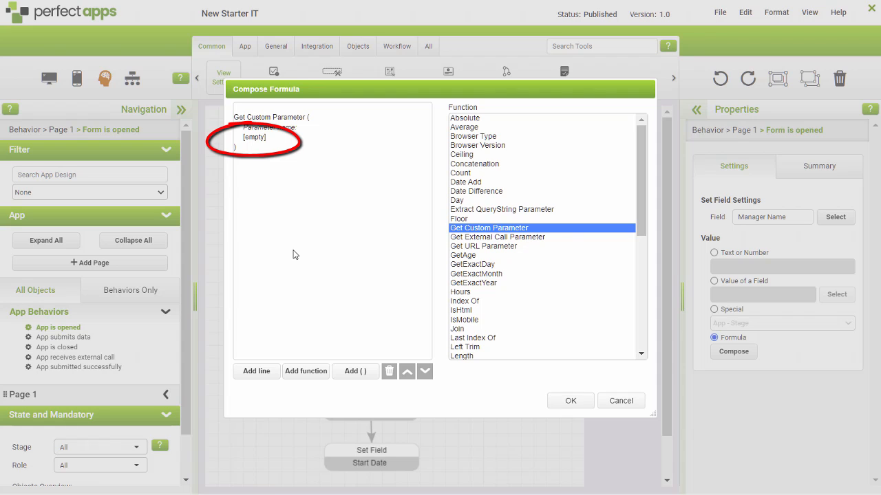
# Step: Enter mname as the parameter name of the Get Custom Parameter function
pyautogui.click(254, 139)
pyautogui.click(520, 128)
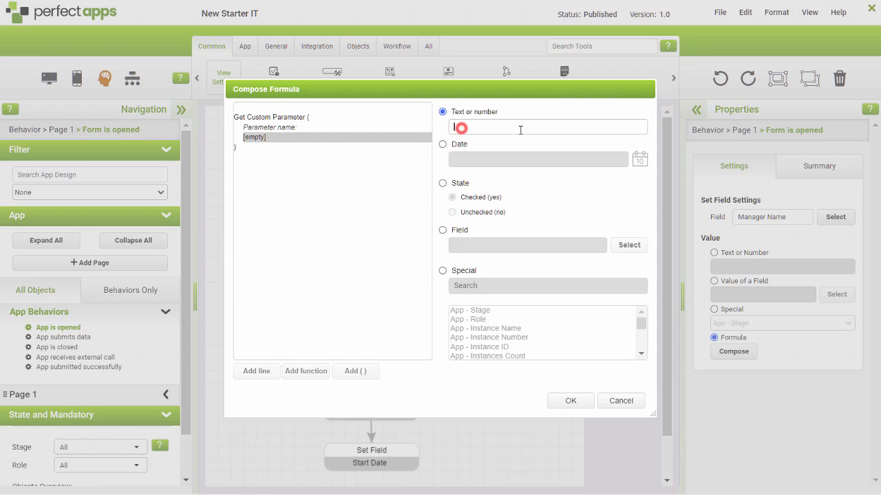
pyautogui.write('mname')
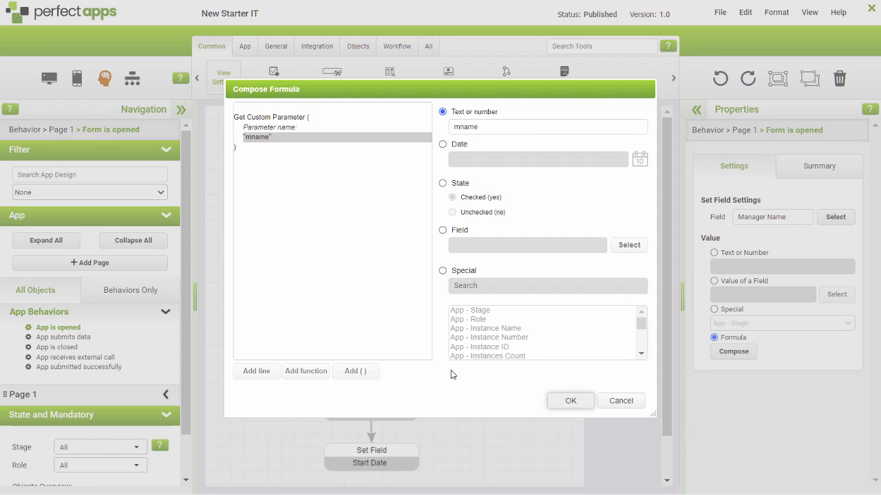
# Step: Accept the Manager Name formula and save the New Starter IT app as a new version
pyautogui.click(569, 401)
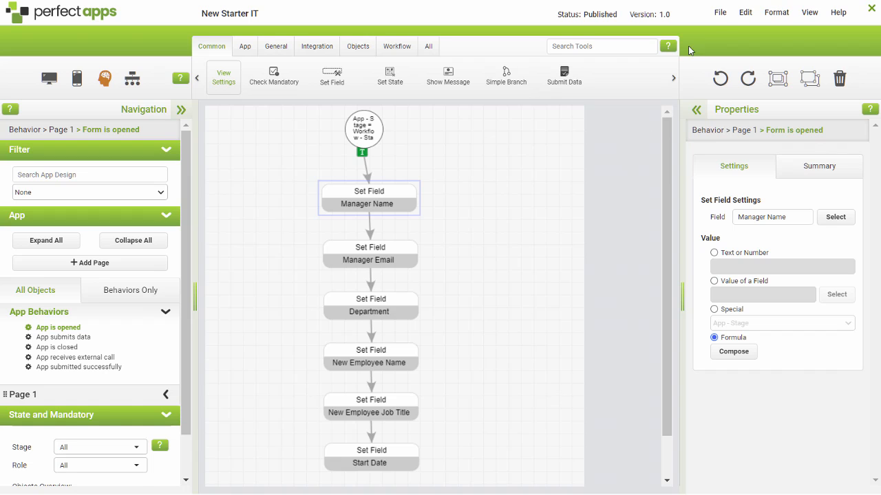
pyautogui.click(720, 15)
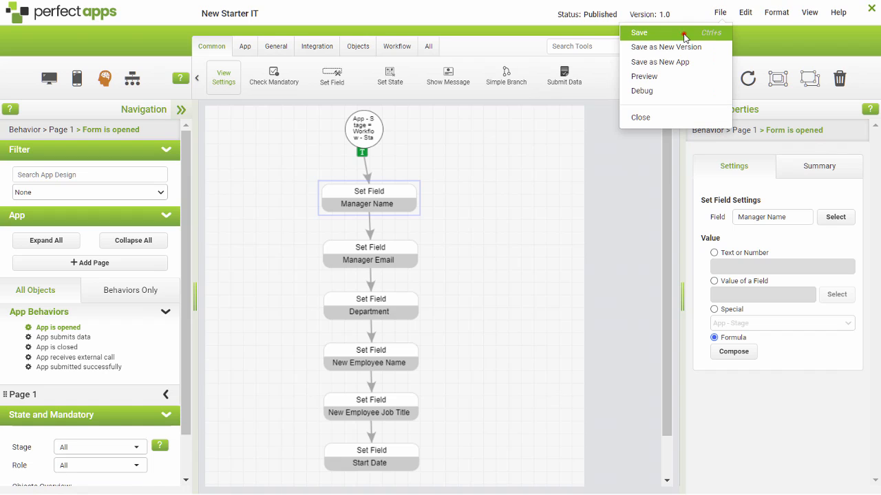
pyautogui.click(684, 33)
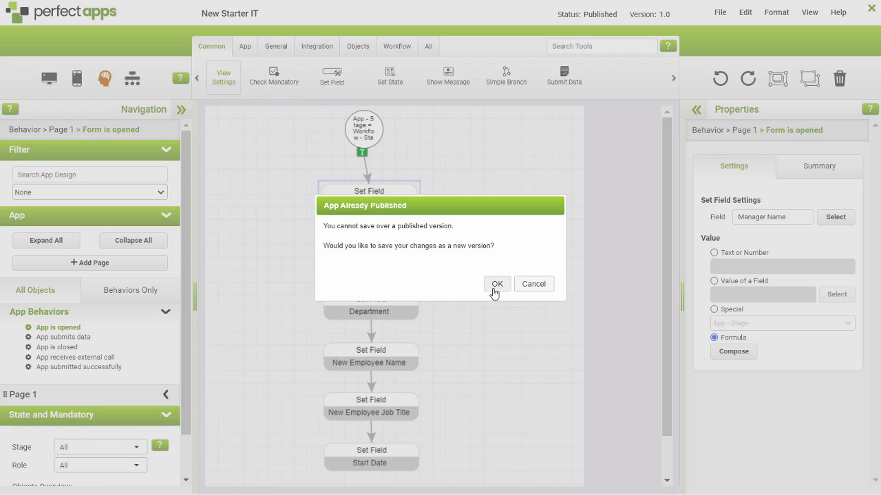
pyautogui.click(492, 288)
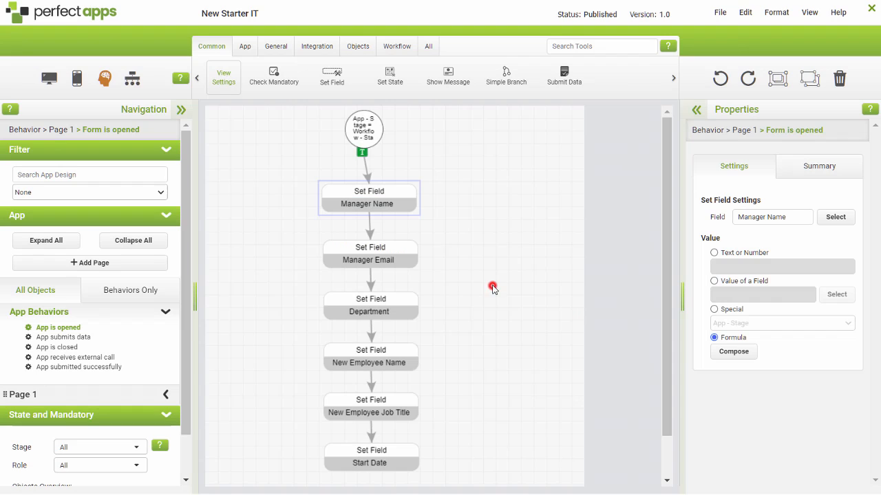
# Step: Close the New Starter IT design and publish the app
pyautogui.click(719, 13)
pyautogui.click(682, 118)
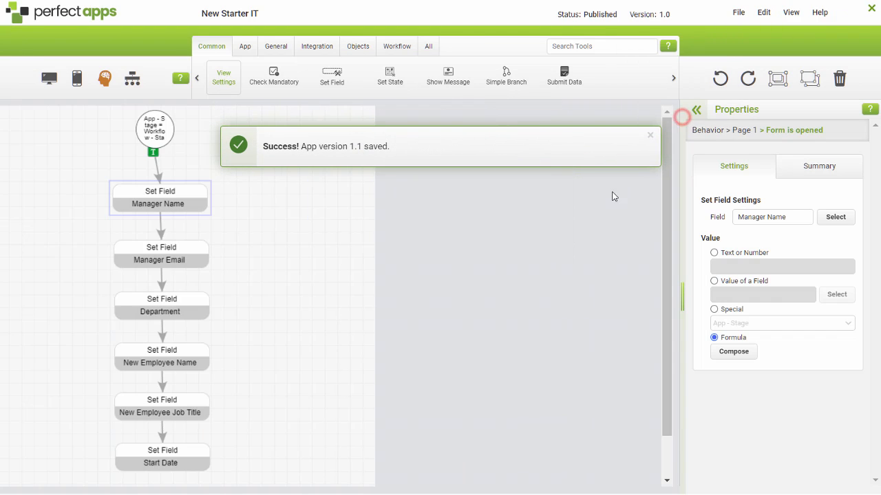
pyautogui.click(282, 366)
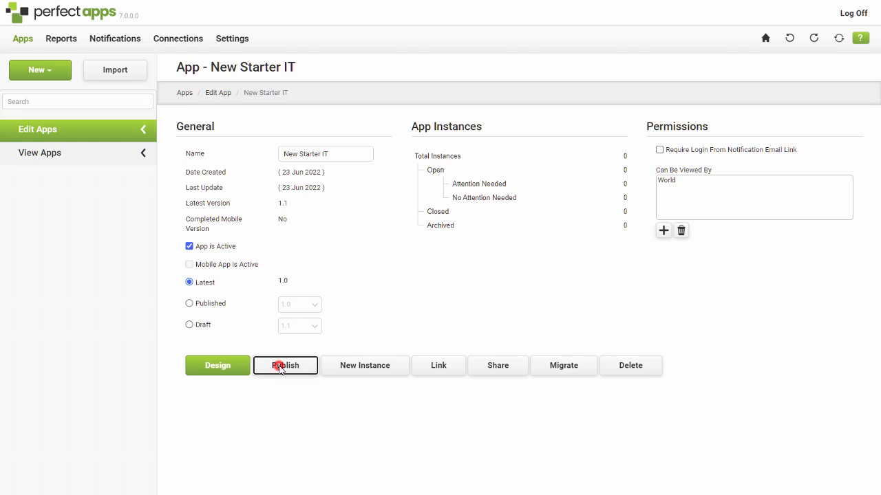
pyautogui.click(527, 292)
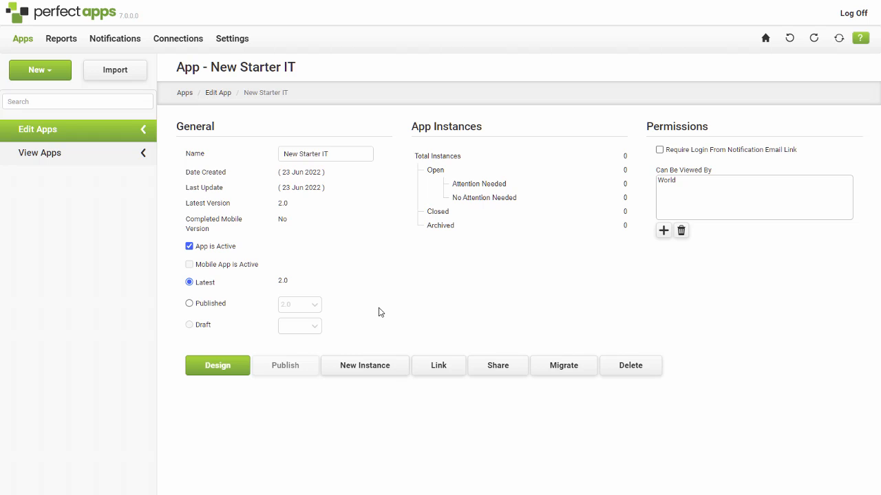
# Step: Open the New Starter app's design and preview the form
pyautogui.click(184, 92)
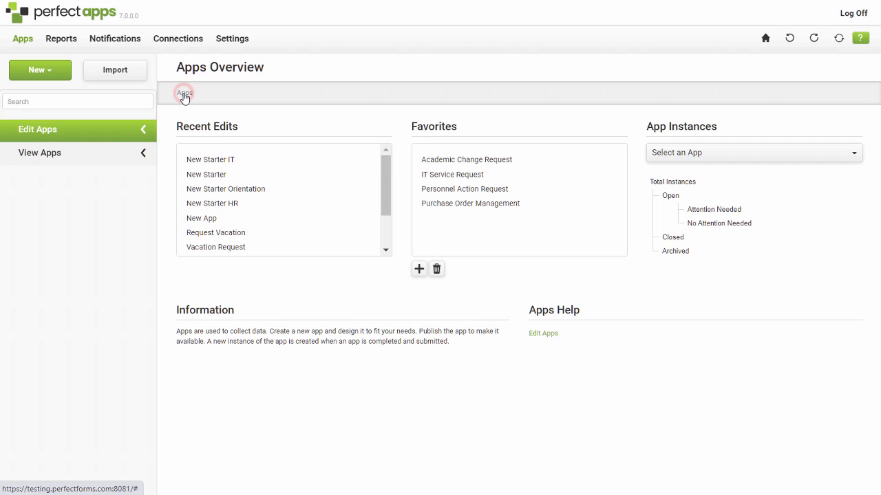
pyautogui.click(208, 174)
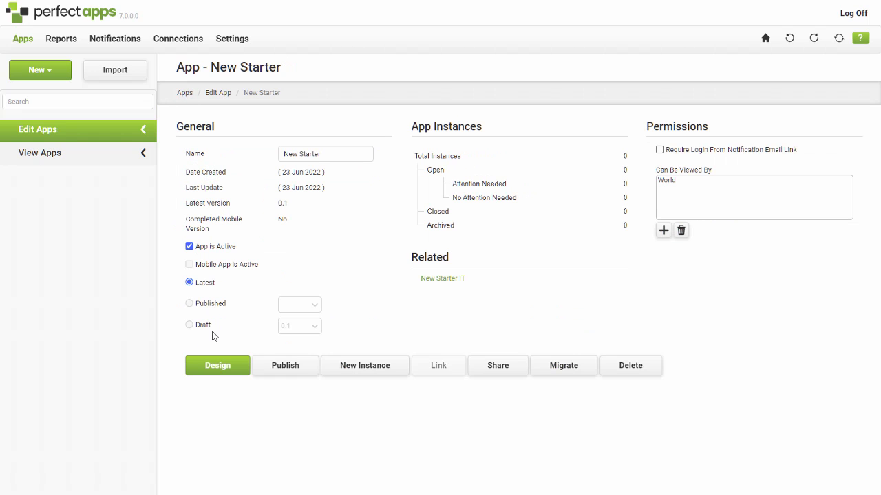
pyautogui.click(218, 365)
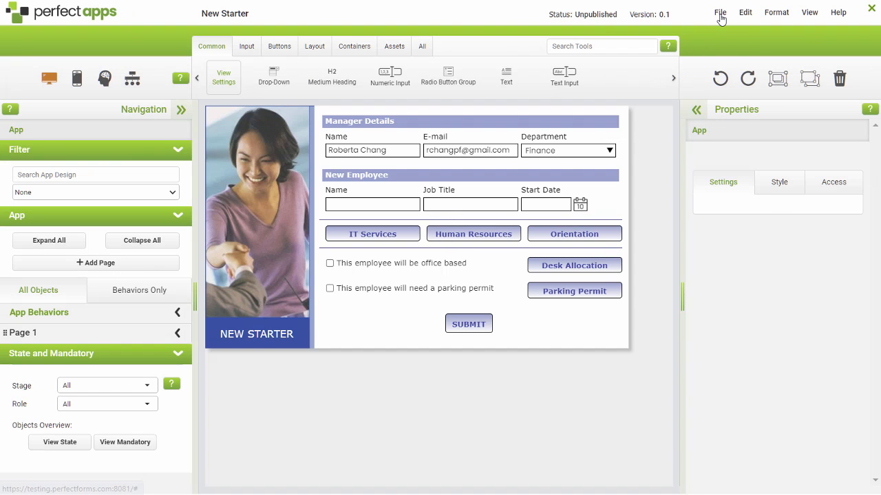
pyautogui.click(720, 16)
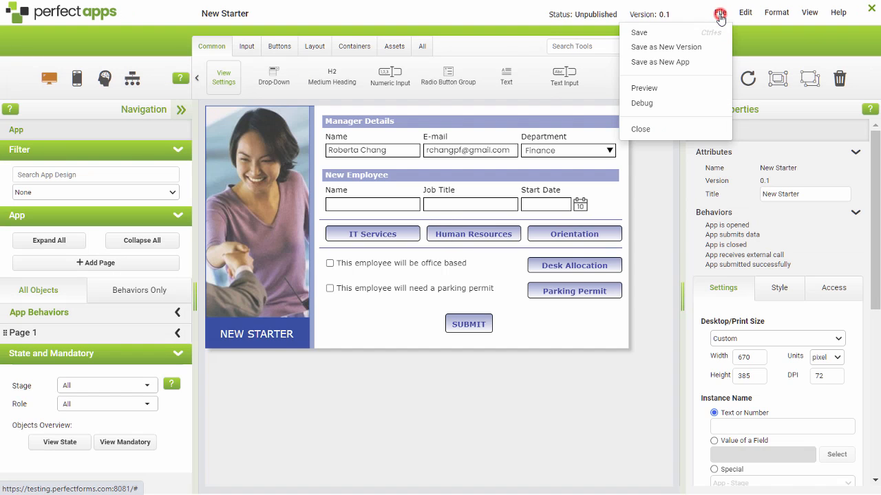
pyautogui.click(653, 89)
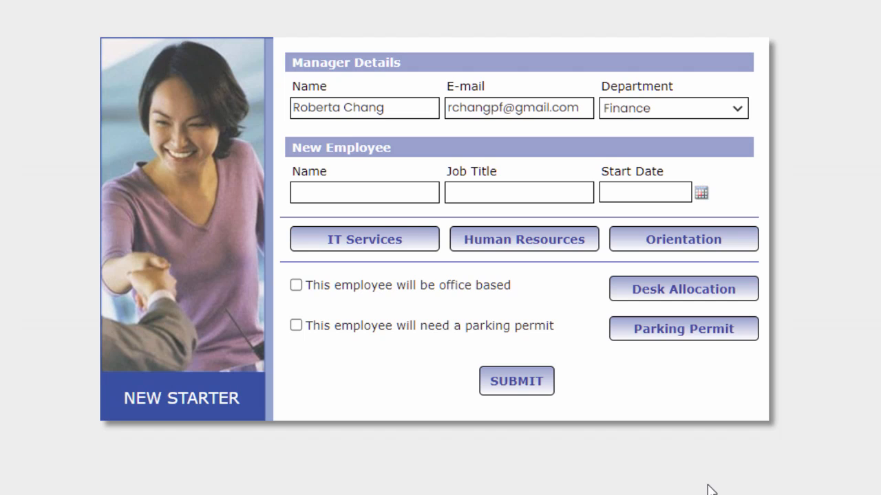
# Step: Fill in the new employee's name, job title IT Manager and start date 06/28/2022, and launch the IT Services form
pyautogui.click(335, 192)
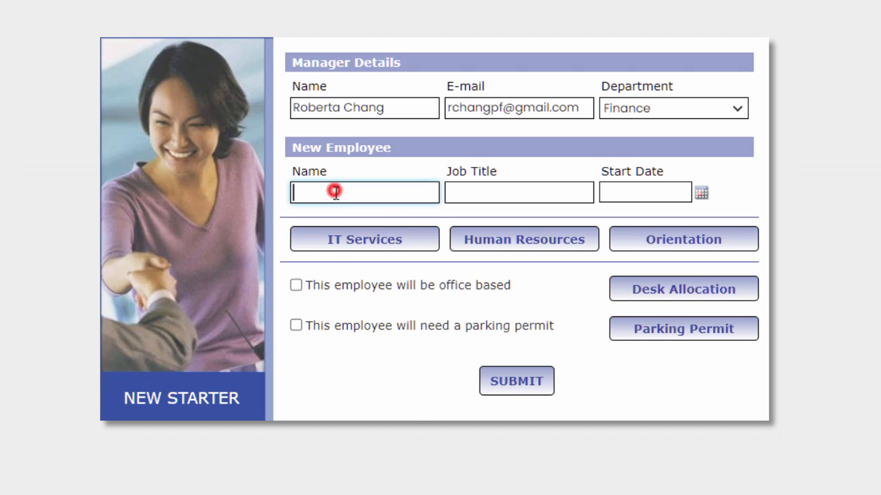
pyautogui.write('Ian Taylor')
pyautogui.press('Tab')
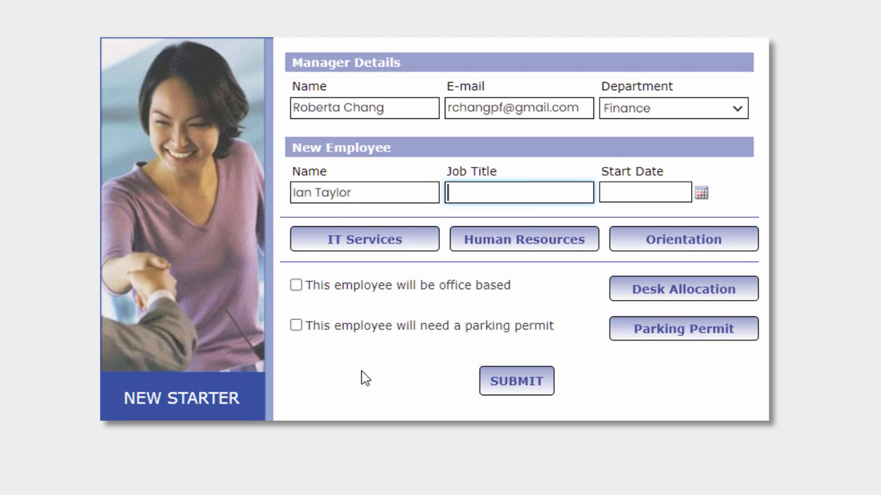
pyautogui.write('IT Manager')
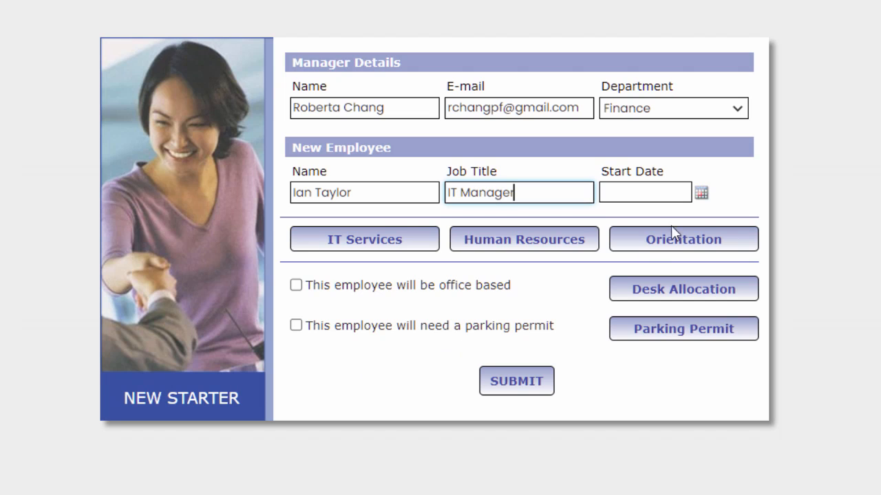
pyautogui.click(700, 193)
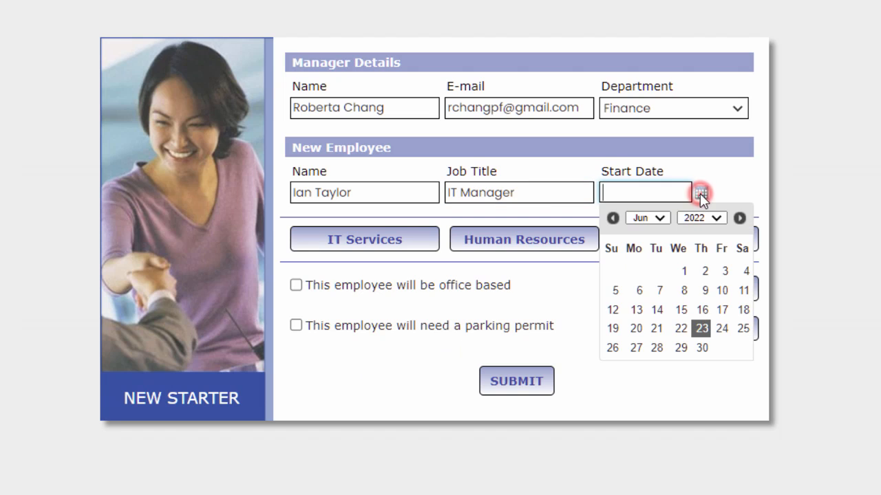
pyautogui.click(656, 350)
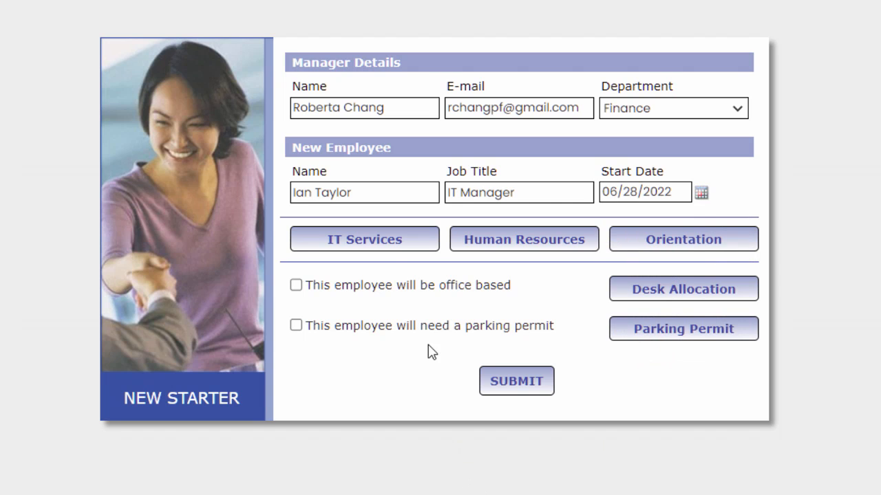
pyautogui.click(381, 245)
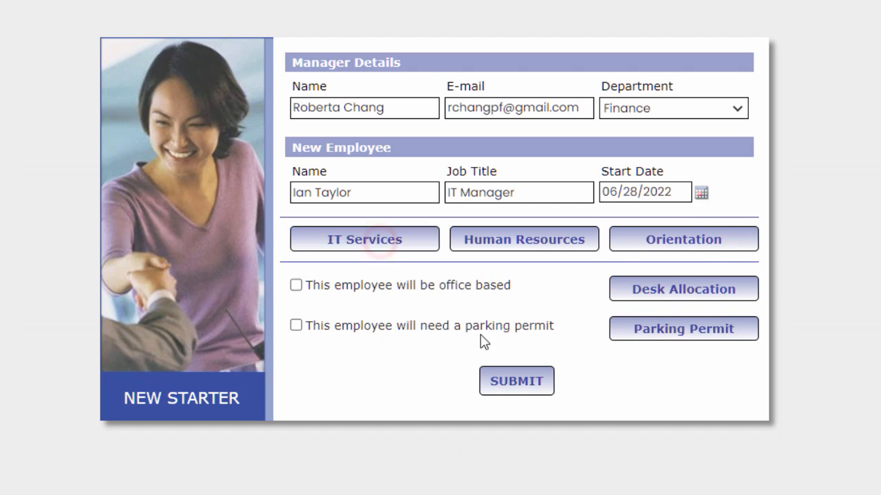